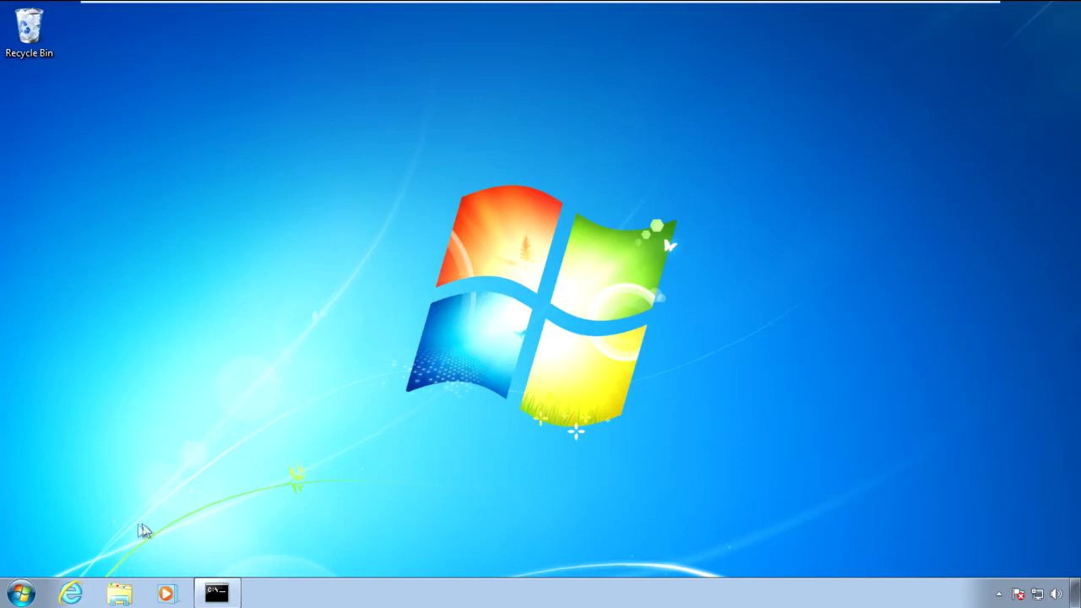
# - Launch Malwarebytes Anti-Malware, review its protection, general, scanner and updater settings, and exit the program
pyautogui.click(20, 592)
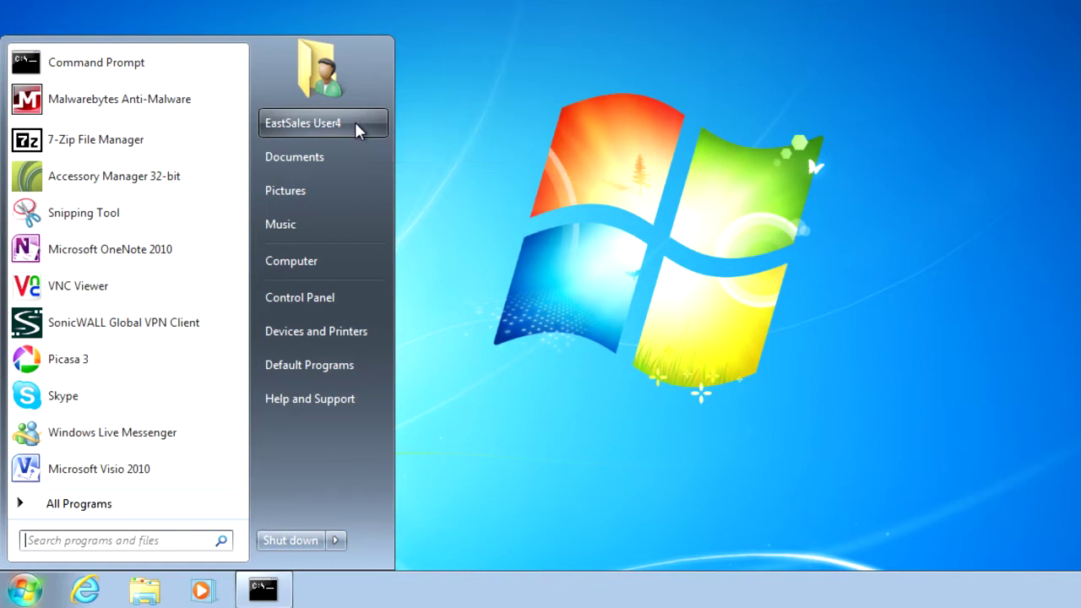
pyautogui.click(220, 100)
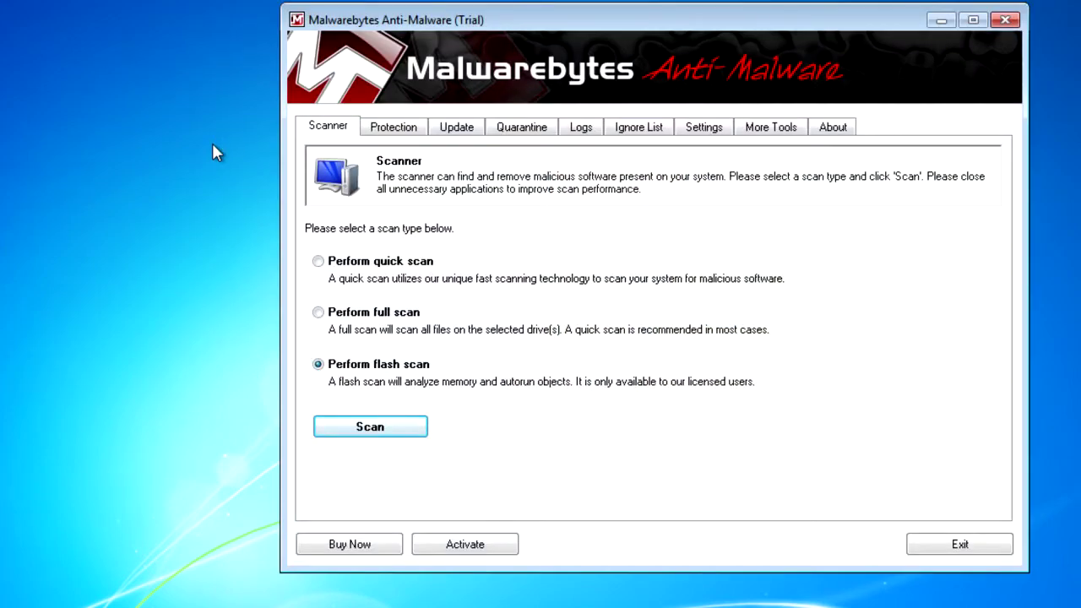
pyautogui.click(405, 127)
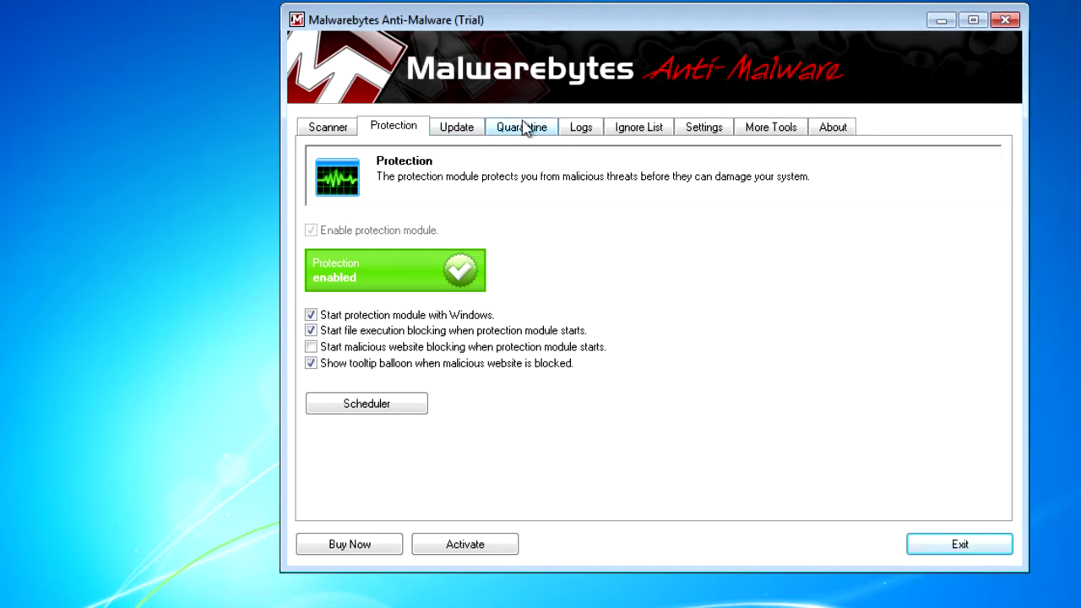
pyautogui.click(704, 132)
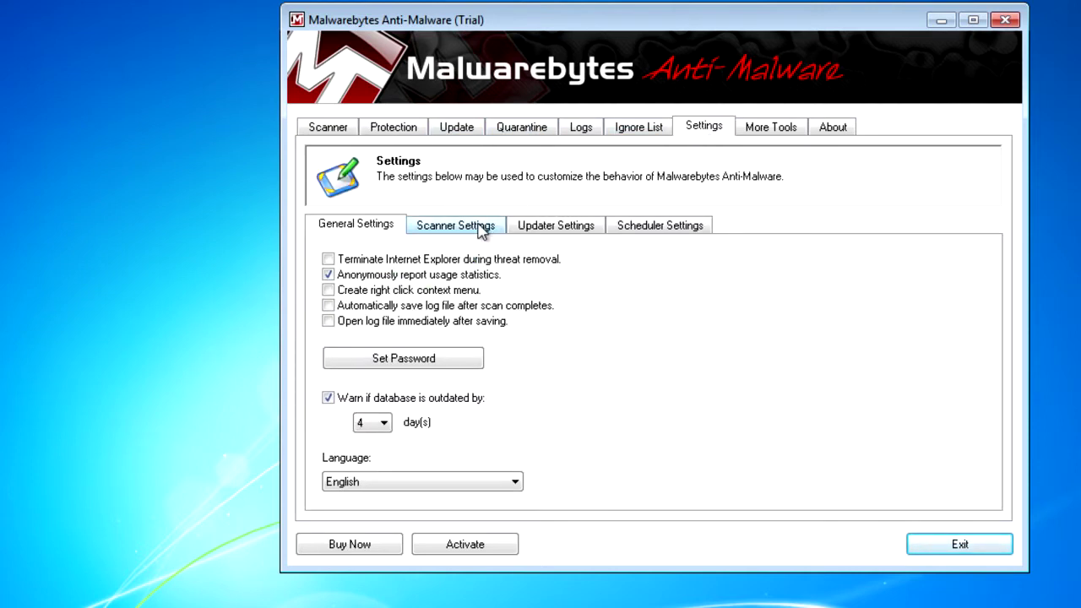
pyautogui.click(479, 229)
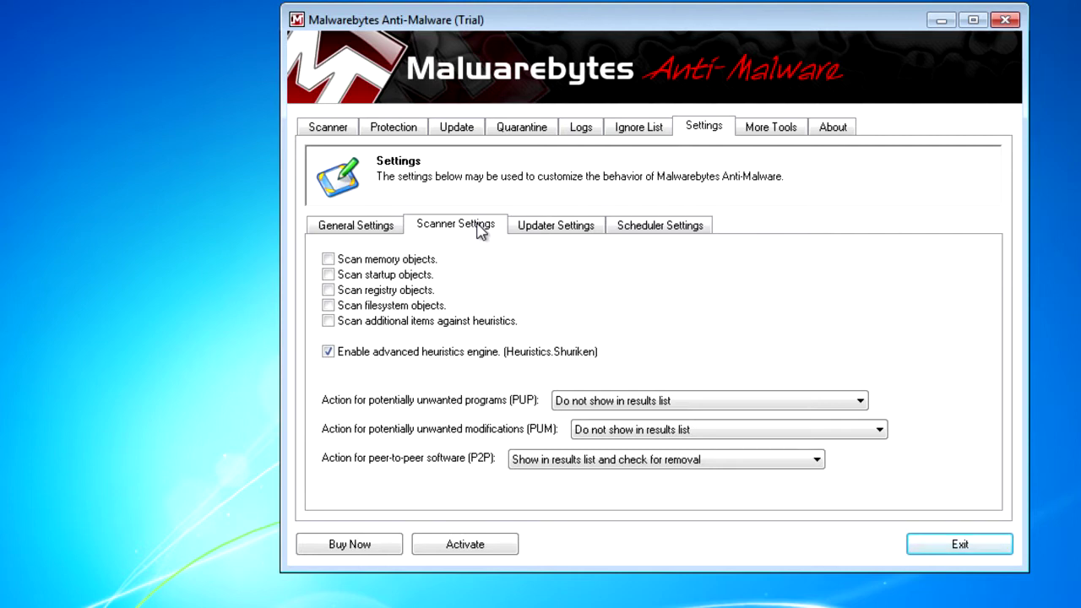
pyautogui.click(547, 229)
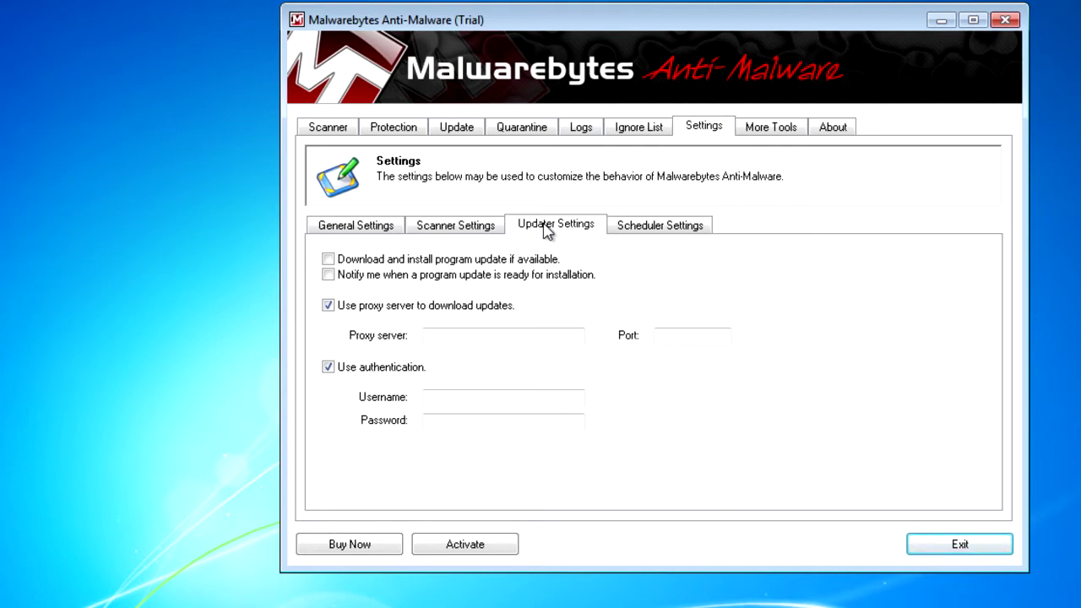
pyautogui.click(952, 546)
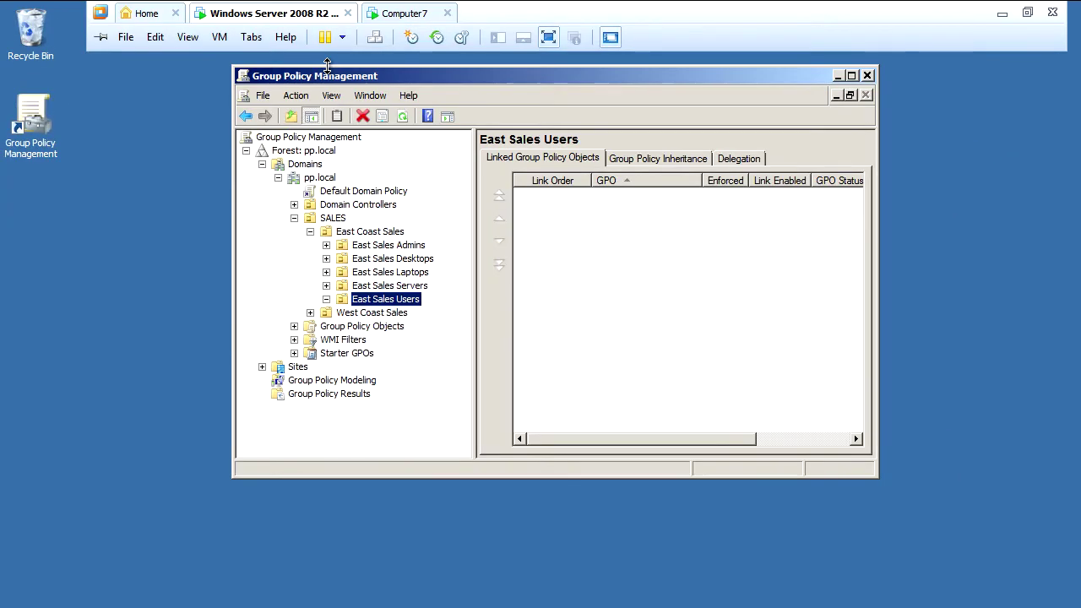
# - Create a GPO named "Manage Malwarebytes" linked to the East Sales Users organizational unit
pyautogui.rightClick(403, 300)
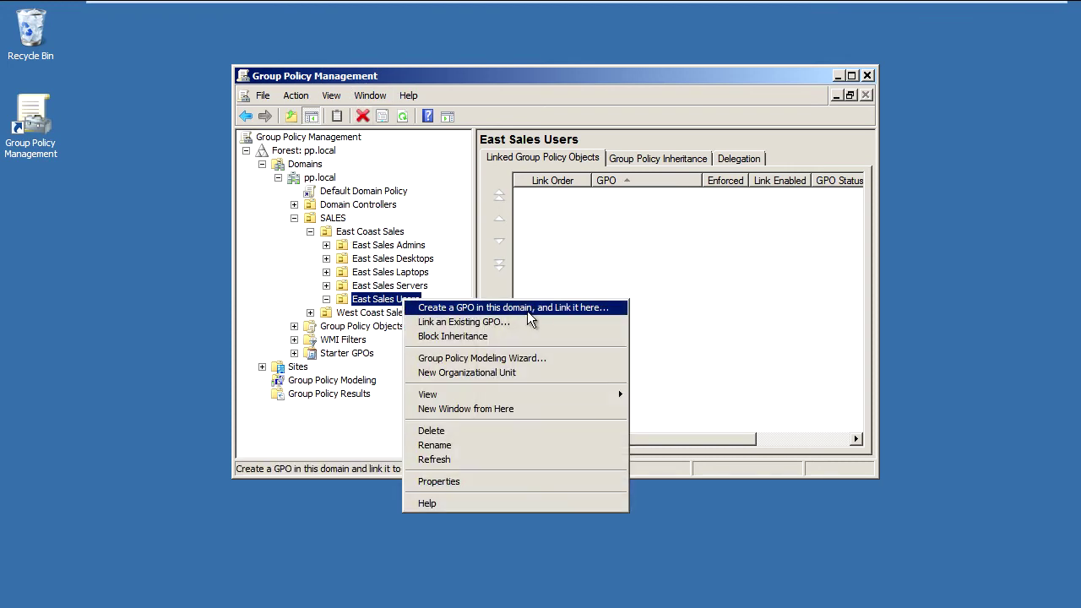
pyautogui.click(599, 308)
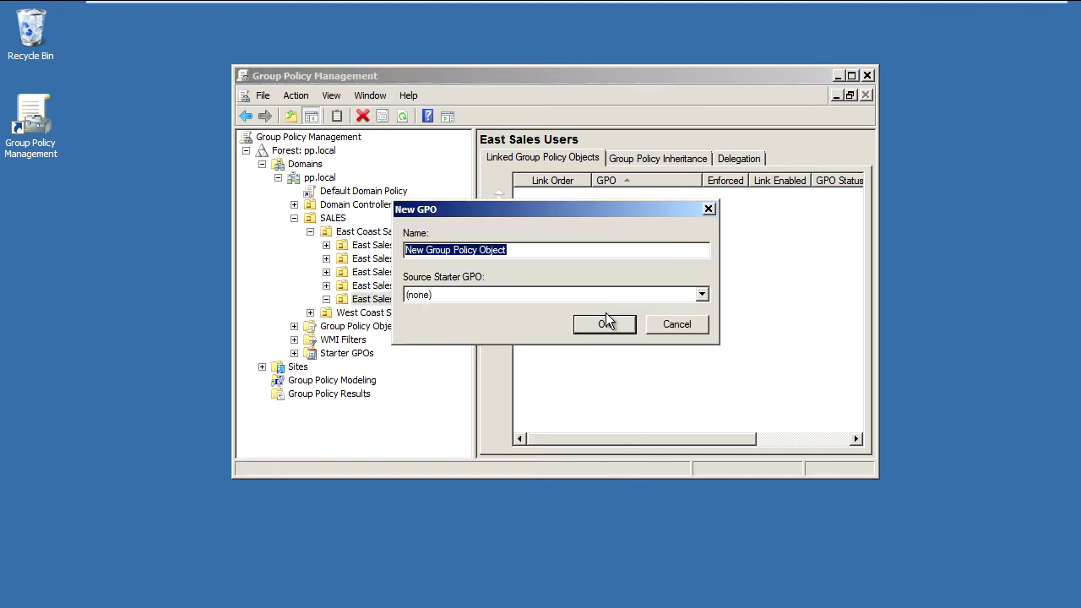
pyautogui.write('Manage')
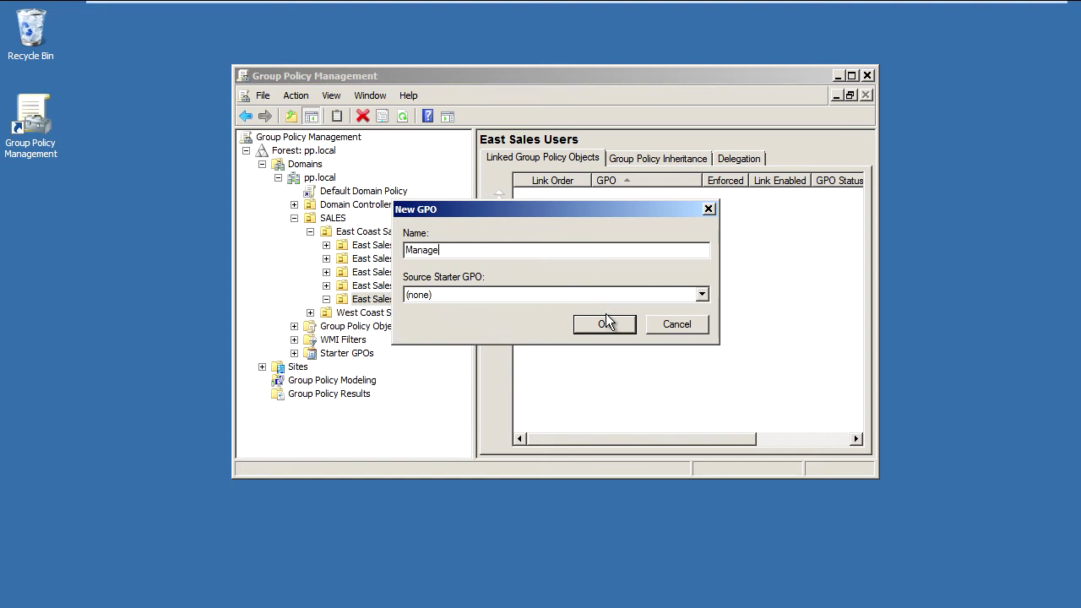
pyautogui.write(' Malwarebytes')
pyautogui.click(605, 315)
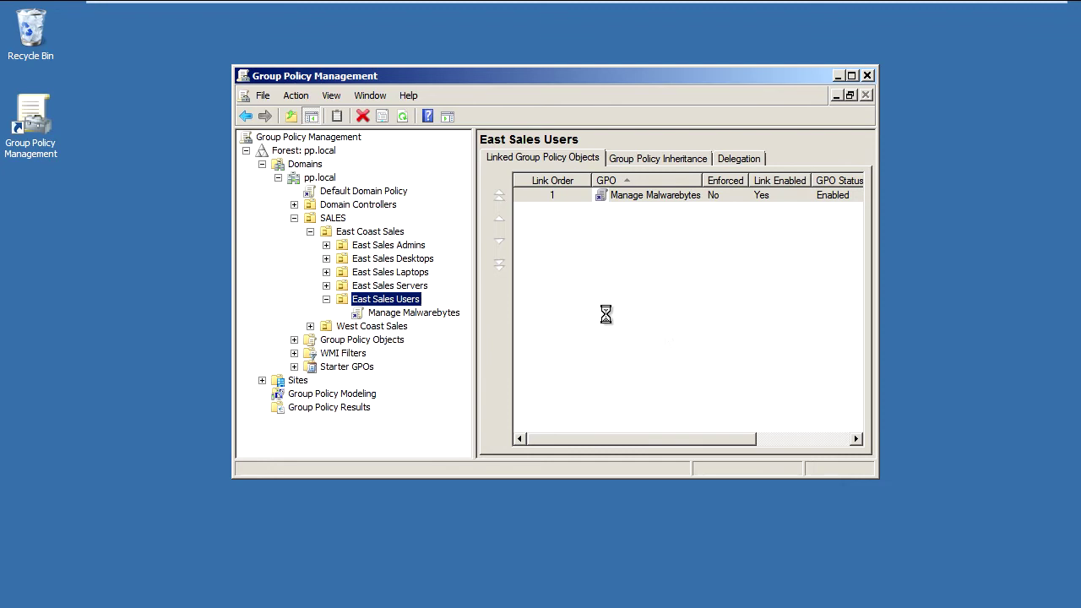
# - Open the Manage Malwarebytes GPO for editing
pyautogui.click(570, 197)
pyautogui.press('F2')
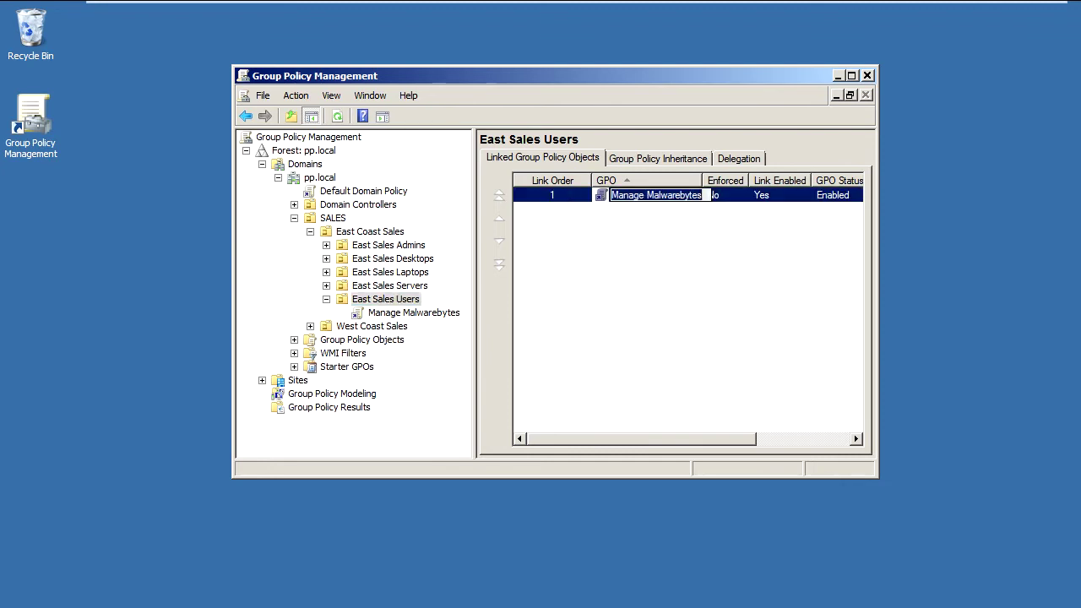
pyautogui.rightClick(567, 196)
pyautogui.click(603, 204)
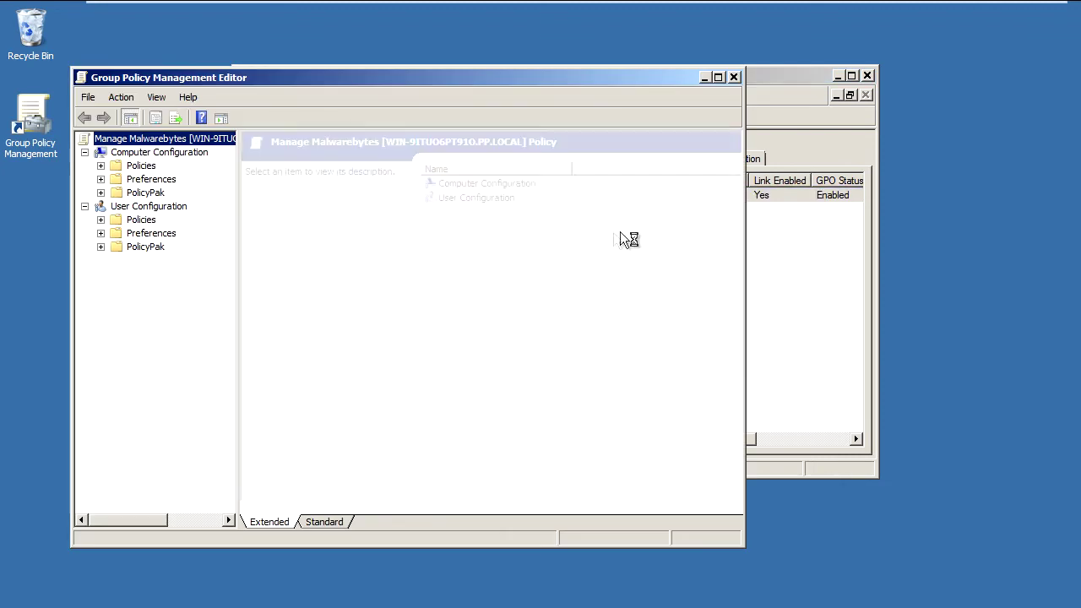
# - Add a PolicyPak for Malwarebytes Anti-Malware configuration to the PolicyPak Applications under User Configuration
pyautogui.click(100, 246)
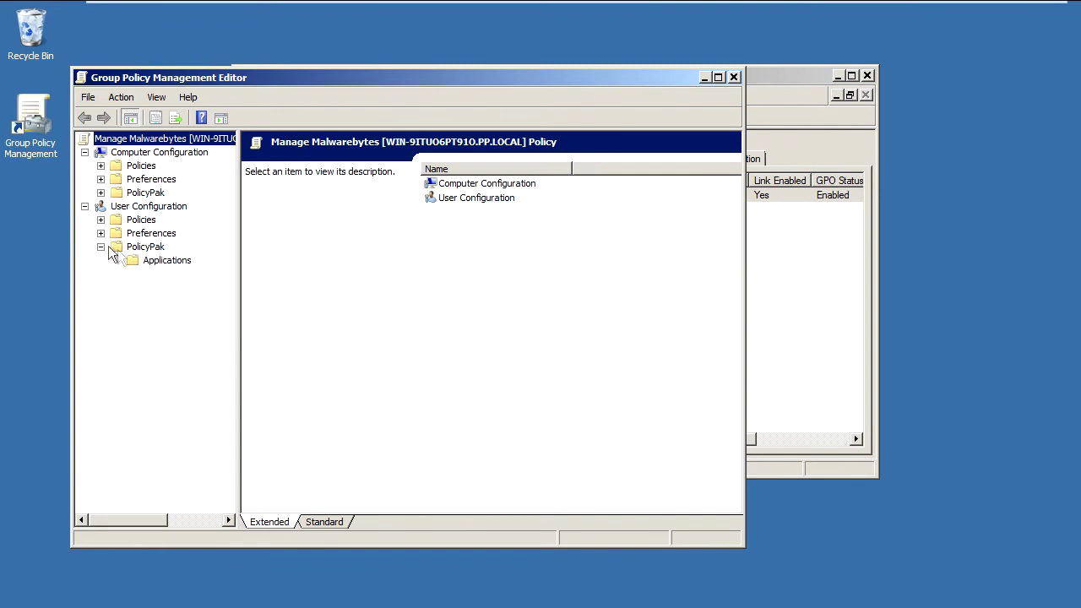
pyautogui.click(162, 260)
pyautogui.rightClick(166, 260)
pyautogui.moveTo(191, 270)
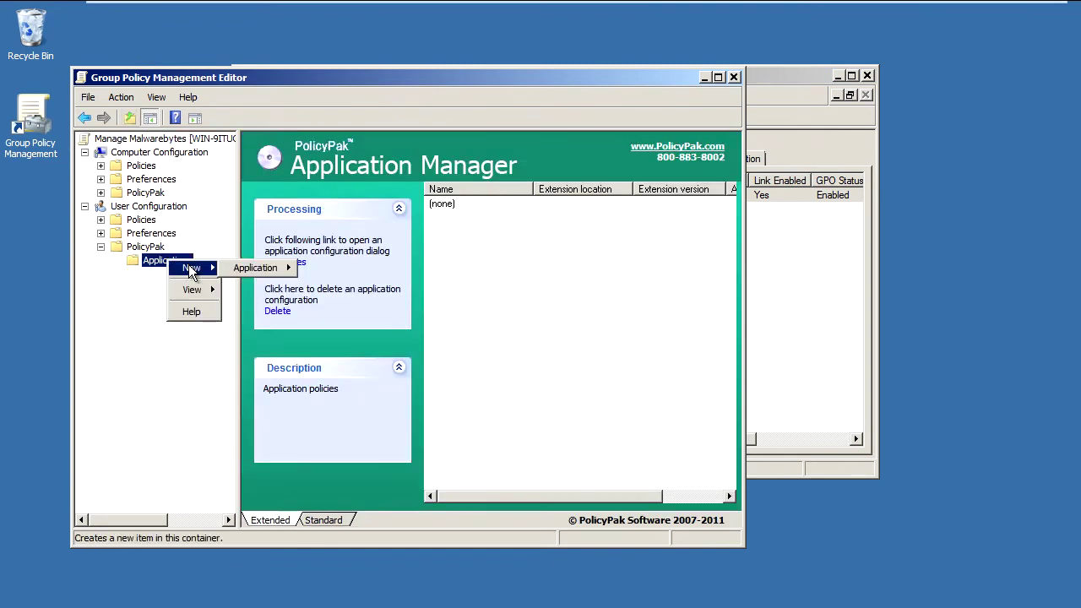
pyautogui.moveTo(262, 267)
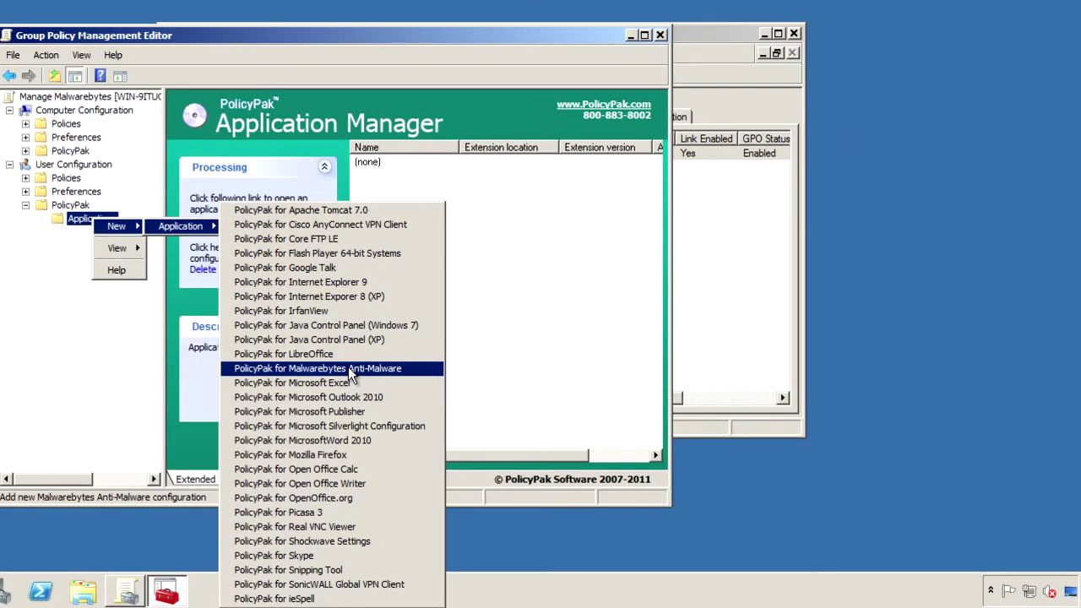
pyautogui.click(350, 369)
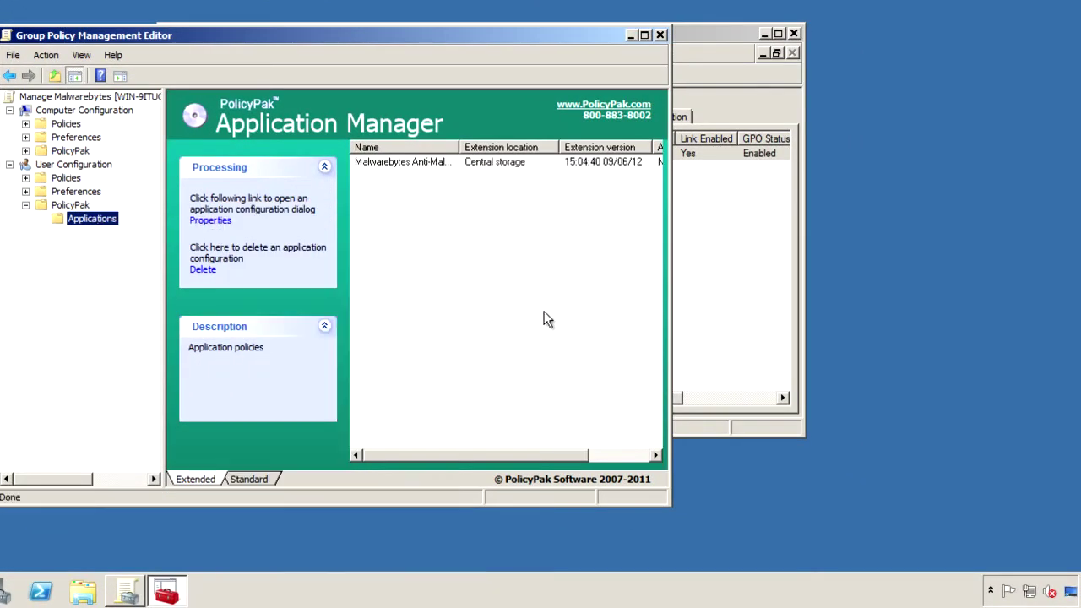
# - Open the Malwarebytes configuration's properties and disable both automatic program update installation and the update-ready notification
pyautogui.click(412, 163)
pyautogui.rightClick(412, 162)
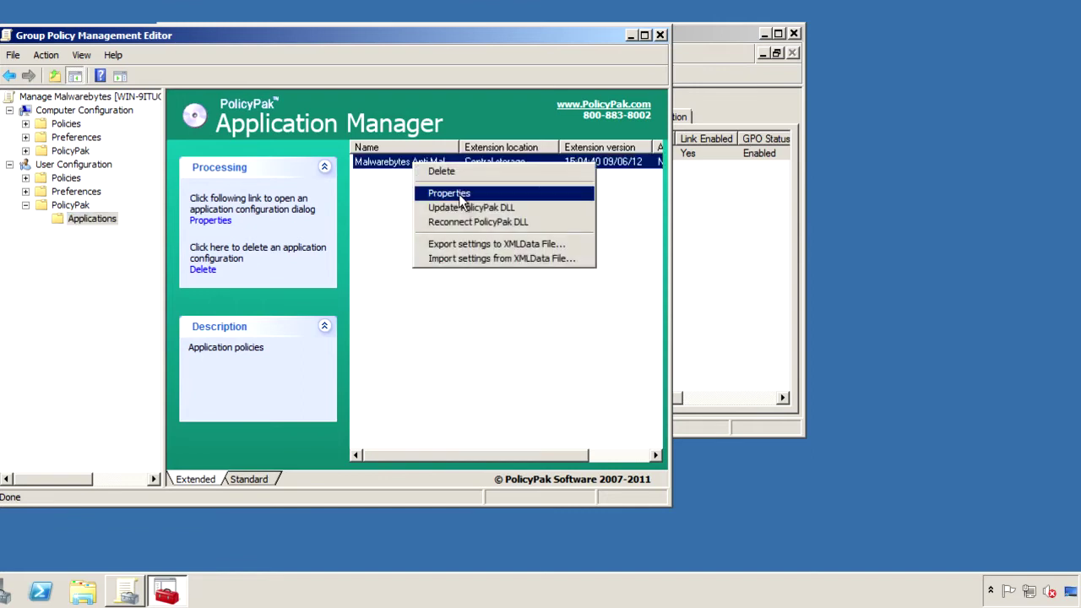
pyautogui.click(460, 192)
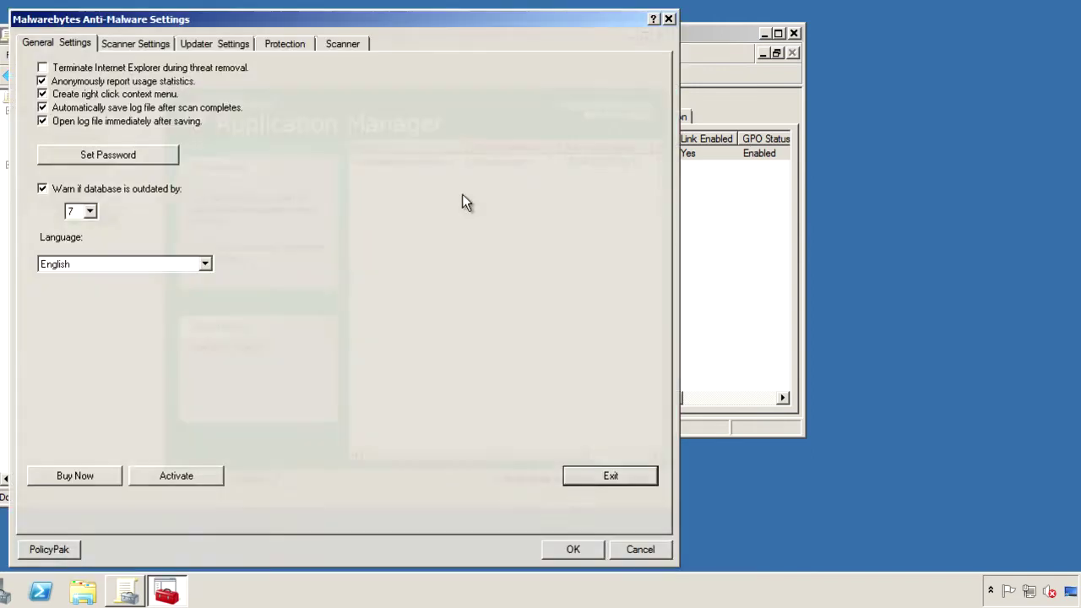
pyautogui.click(217, 48)
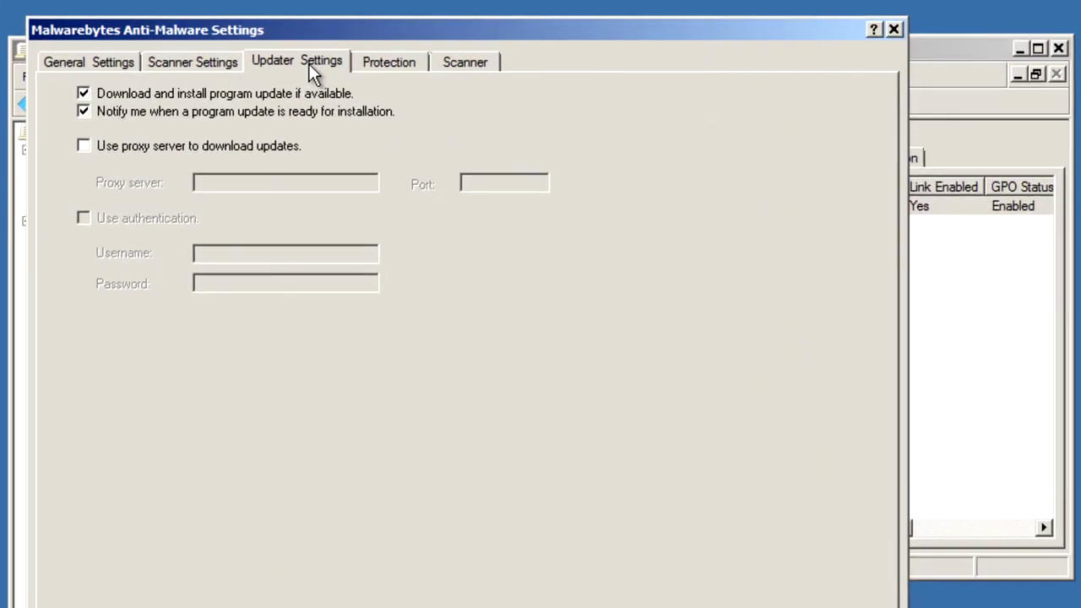
pyautogui.click(82, 93)
pyautogui.click(83, 112)
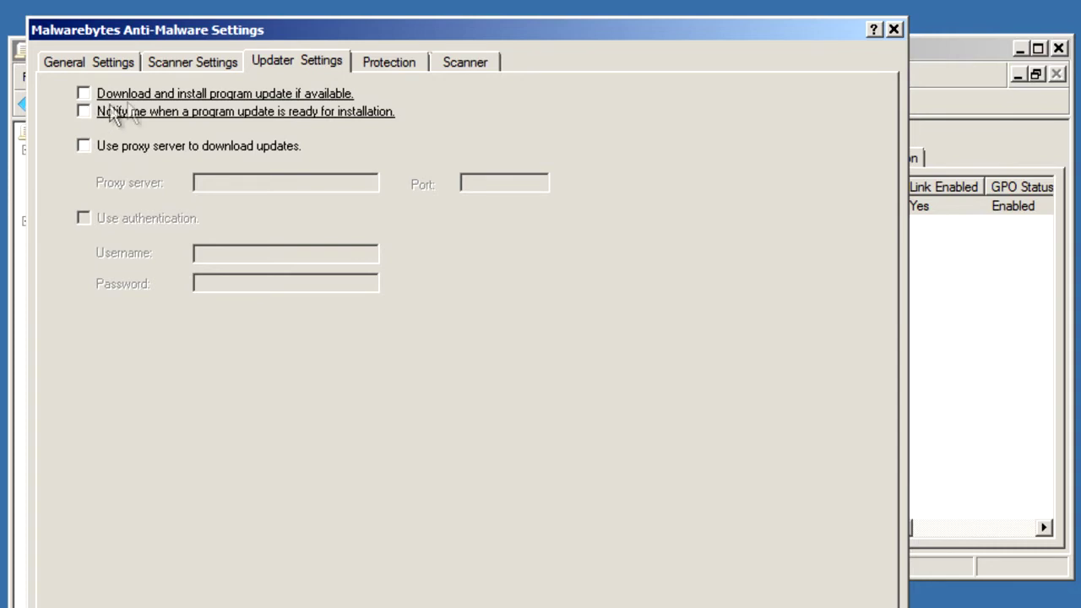
# - Enforce scanning of memory, startup, registry and filesystem objects, and set the P2P software action to "Show in results list and check for removal"
pyautogui.click(205, 64)
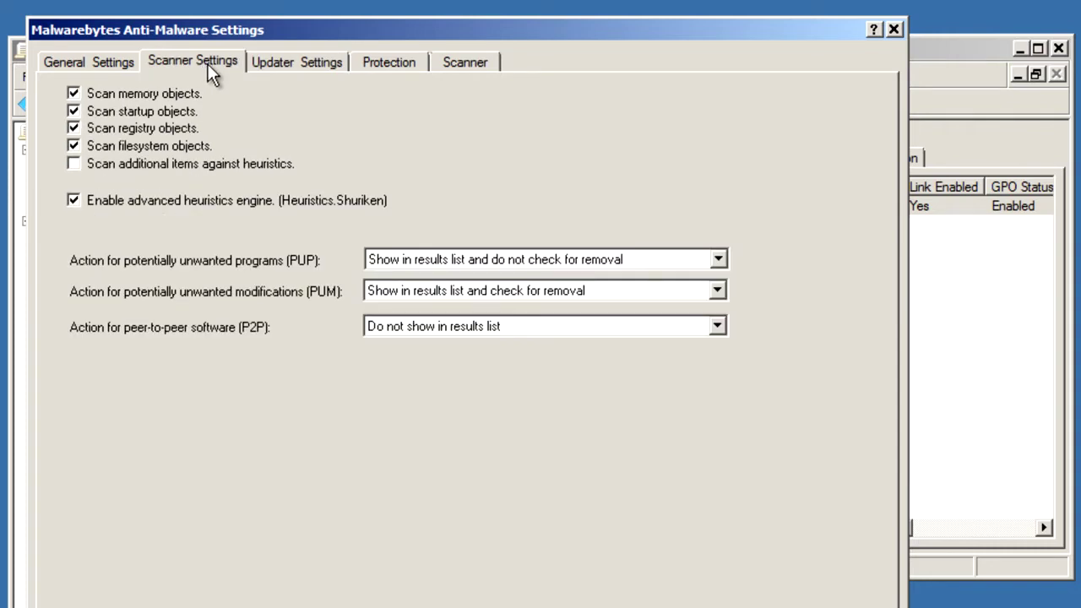
pyautogui.click(77, 91)
pyautogui.click(77, 108)
pyautogui.click(76, 108)
pyautogui.click(76, 126)
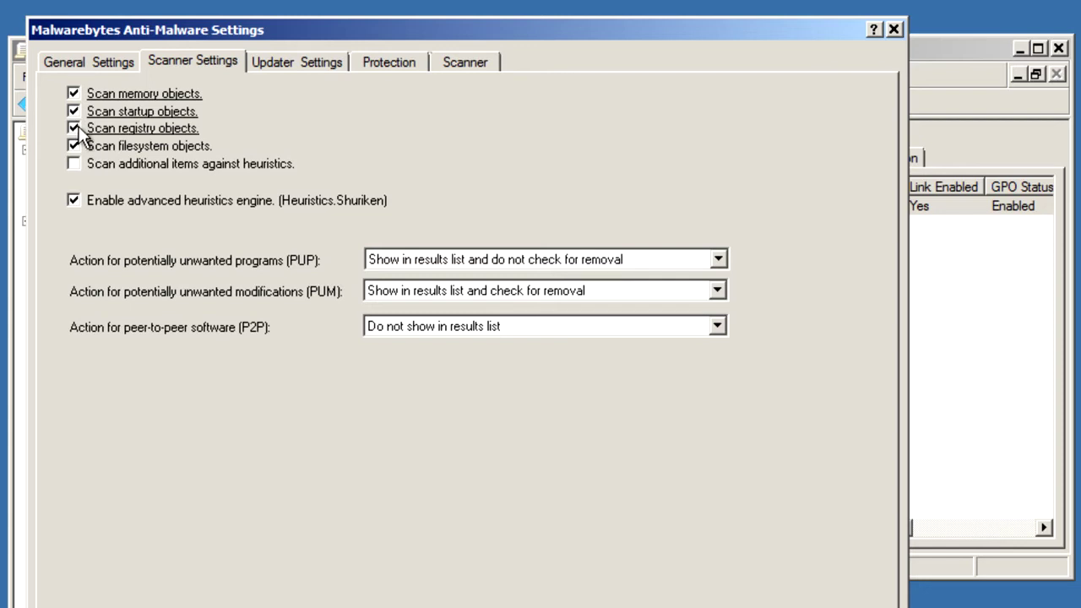
pyautogui.click(76, 145)
pyautogui.click(719, 328)
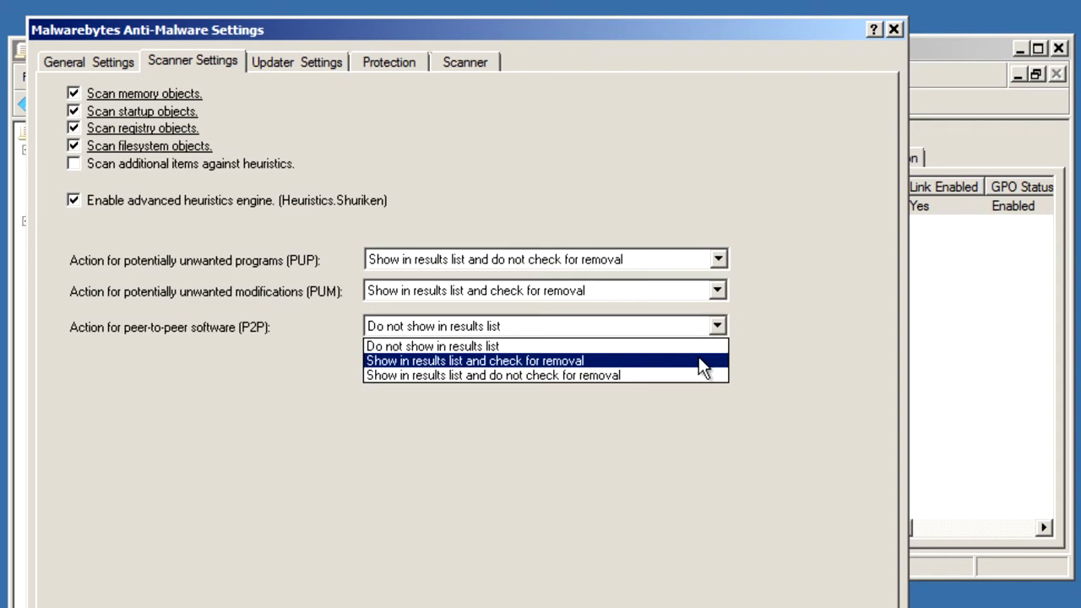
pyautogui.click(698, 361)
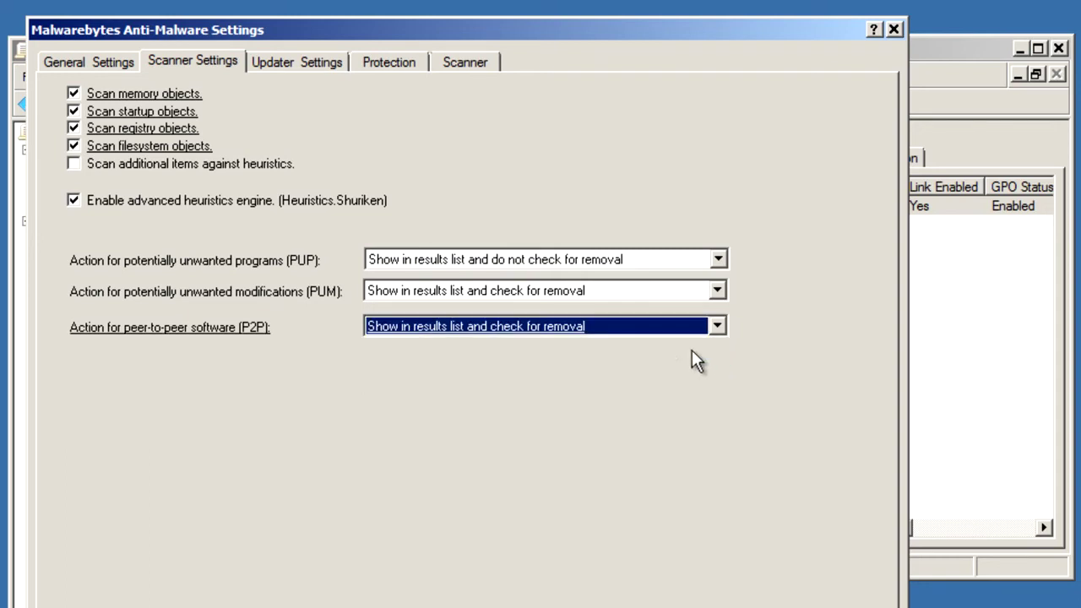
# - In the general settings, disable anonymous reporting of usage statistics and set the language to English
pyautogui.click(93, 66)
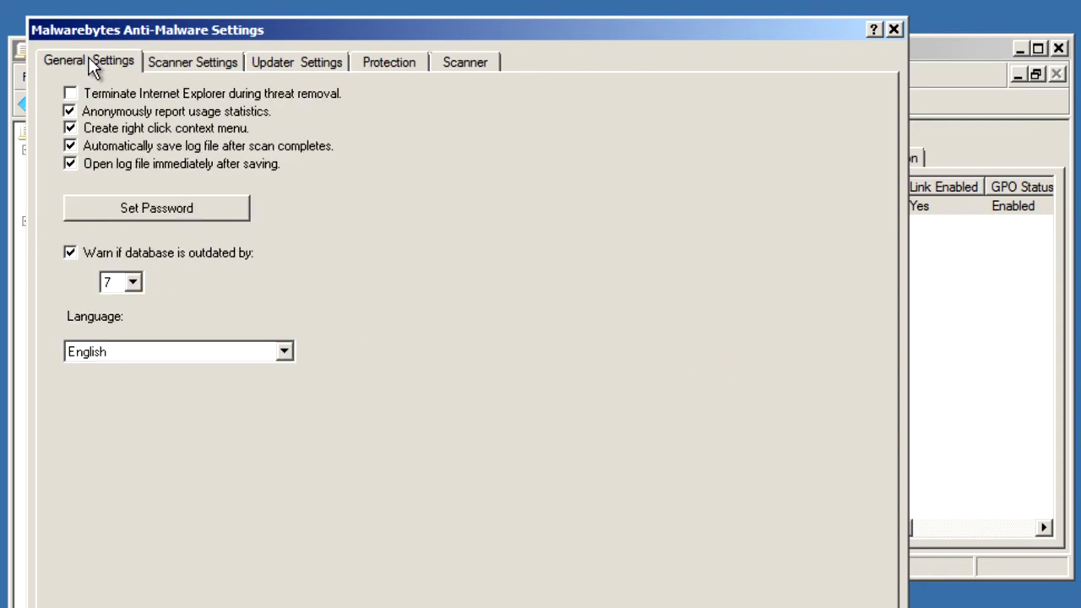
pyautogui.click(71, 112)
pyautogui.click(287, 351)
pyautogui.click(266, 368)
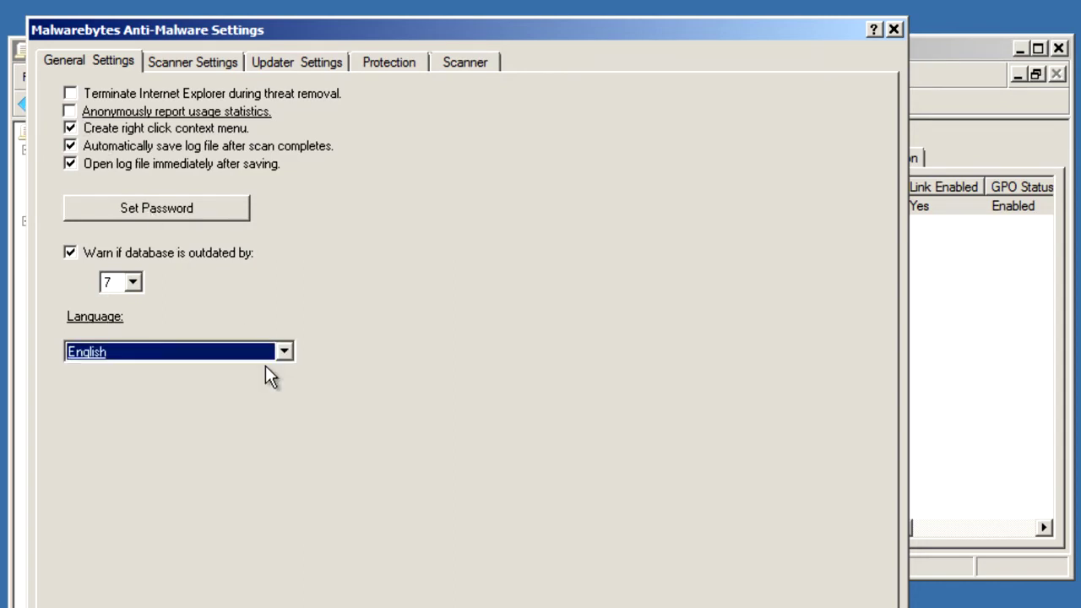
# - Set the outdated-database warning to 4 days, enforce it as enabled, and close the Malwarebytes settings
pyautogui.click(134, 282)
pyautogui.click(134, 305)
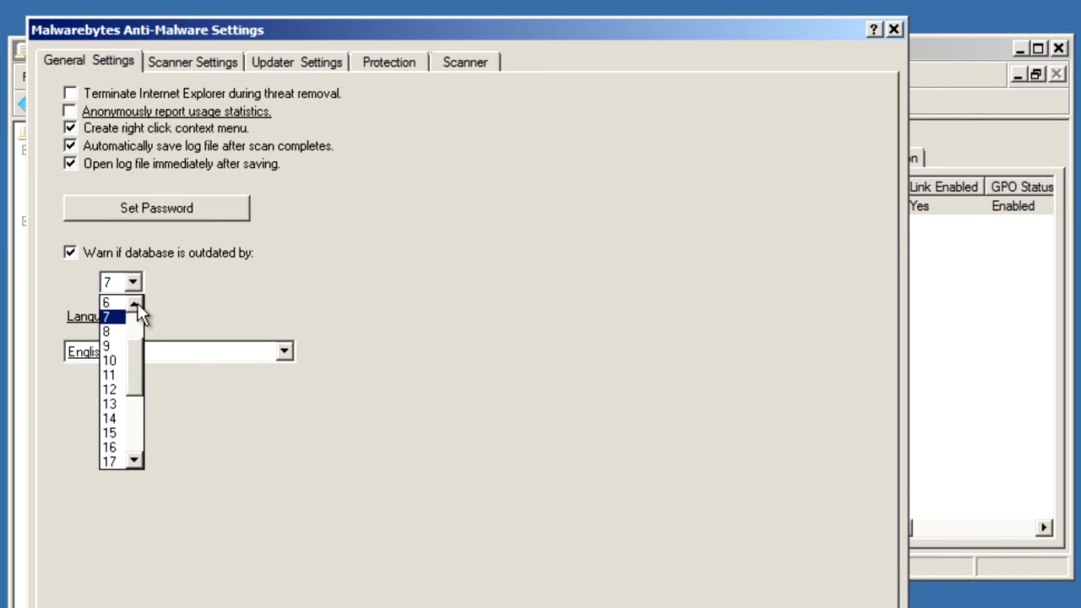
pyautogui.click(134, 305)
pyautogui.click(134, 305)
pyautogui.click(134, 305)
pyautogui.click(115, 319)
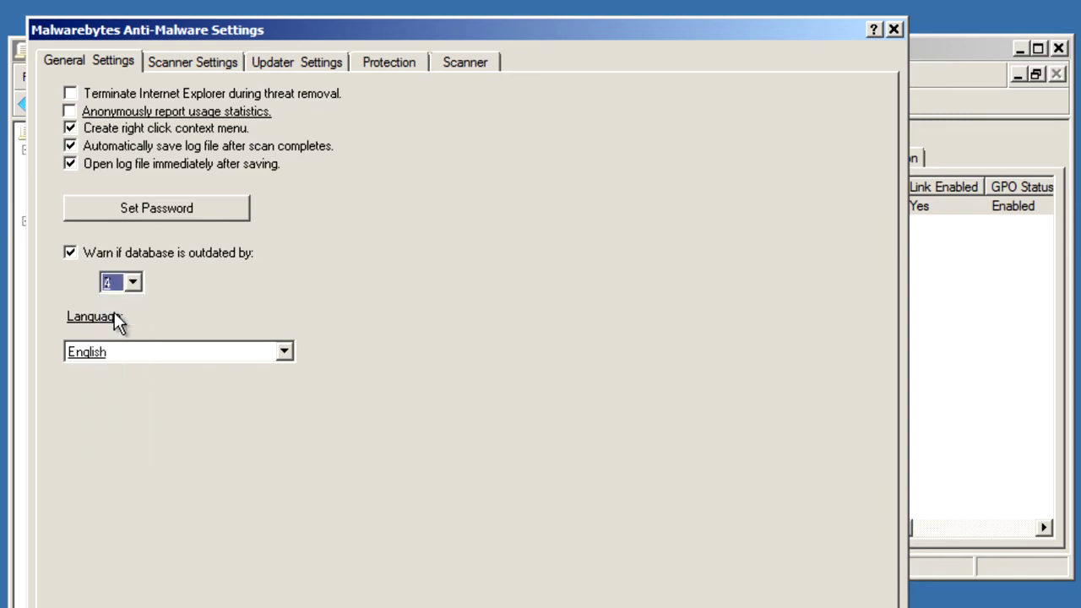
pyautogui.doubleClick(74, 255)
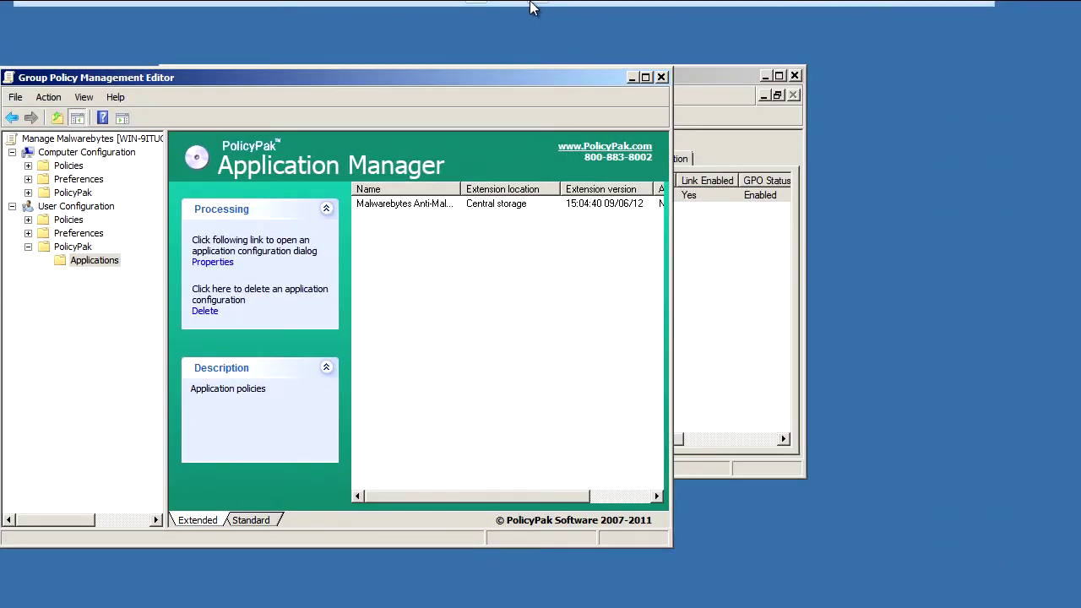
# - Switch to the Computer7 virtual machine and run gpupdate in its Command Prompt
pyautogui.moveTo(532, 7)
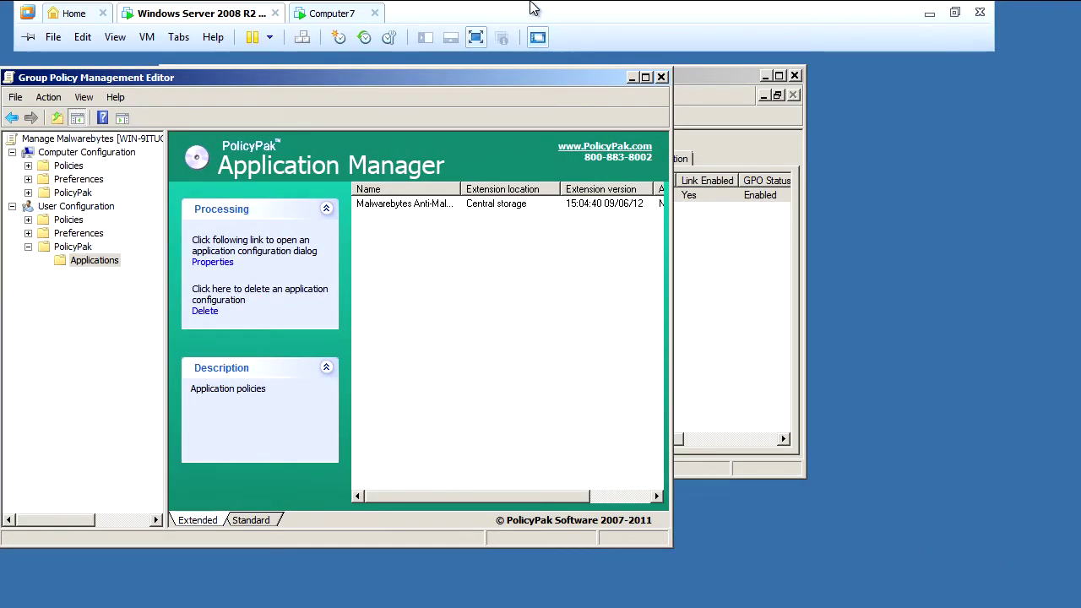
pyautogui.click(355, 13)
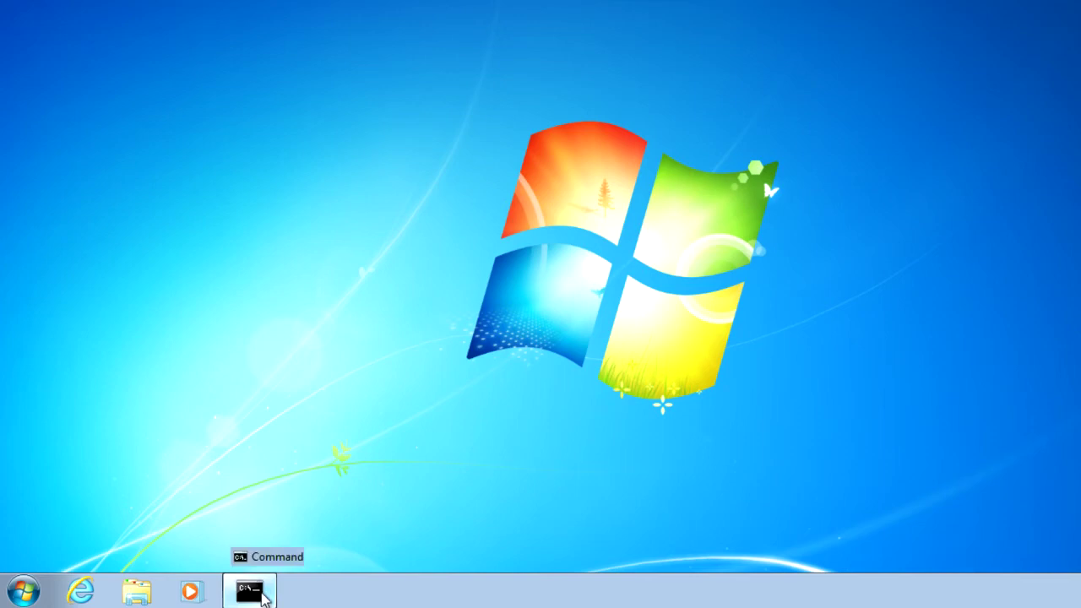
pyautogui.click(256, 591)
pyautogui.write('gpupdate')
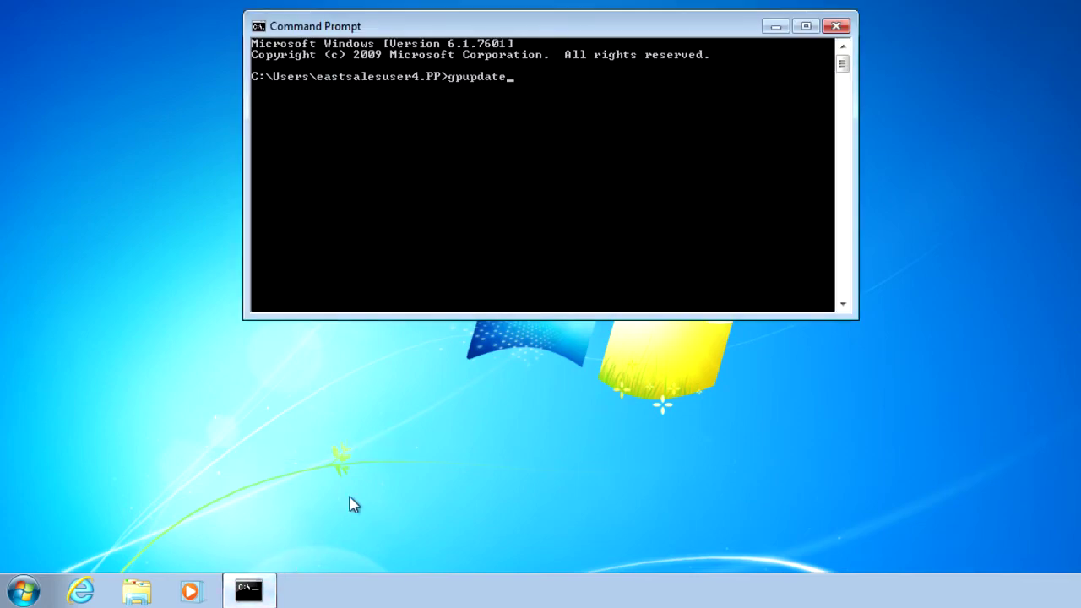
pyautogui.press('Return')
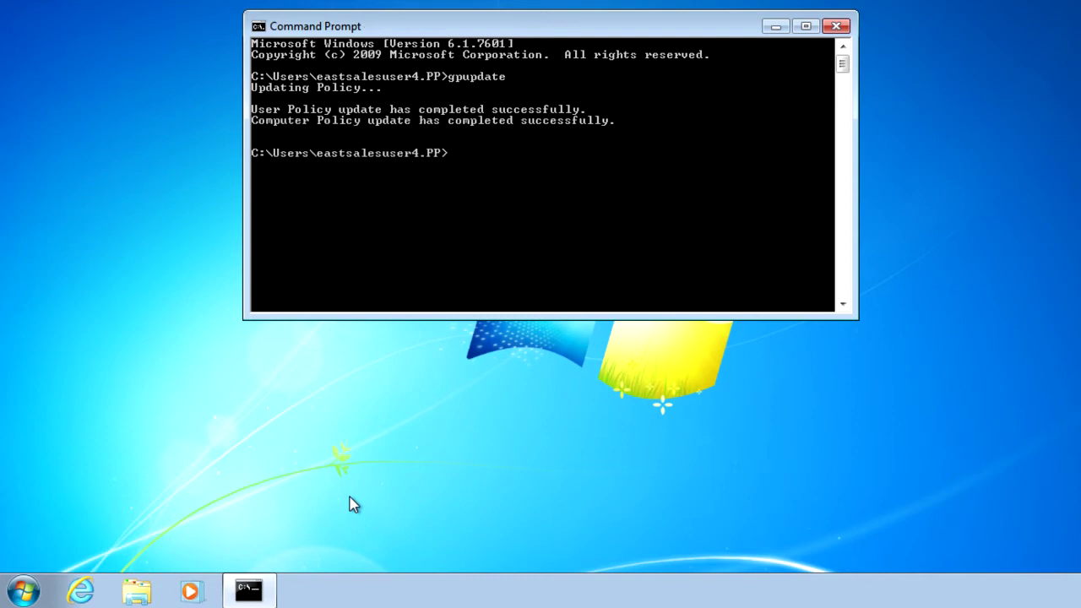
# - Open Malwarebytes Anti-Malware and check its general, scanner and updater settings against the policy
pyautogui.click(31, 596)
pyautogui.click(160, 133)
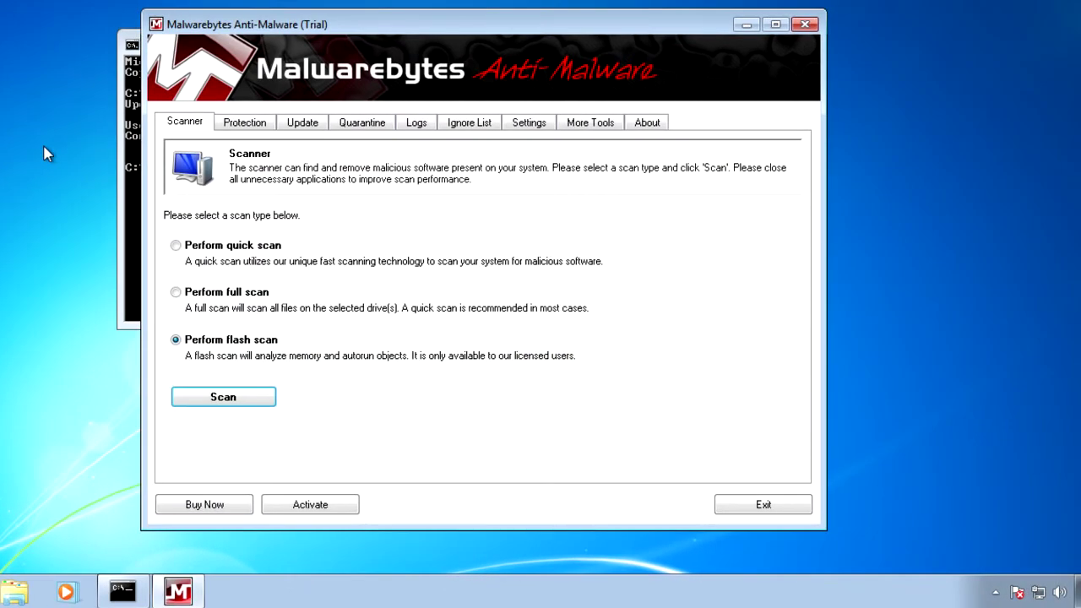
pyautogui.click(531, 127)
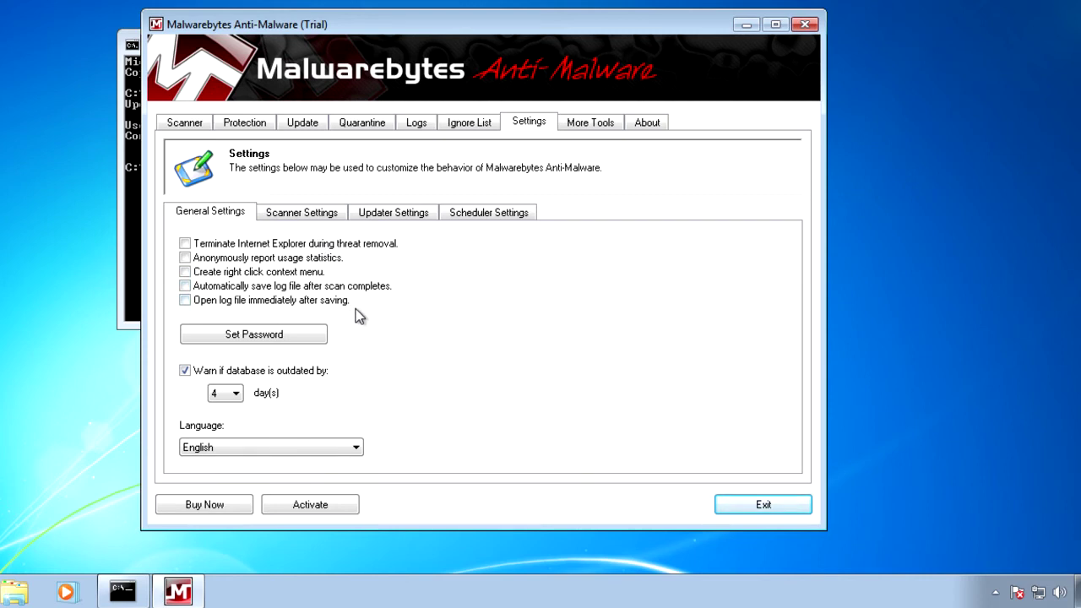
pyautogui.click(314, 222)
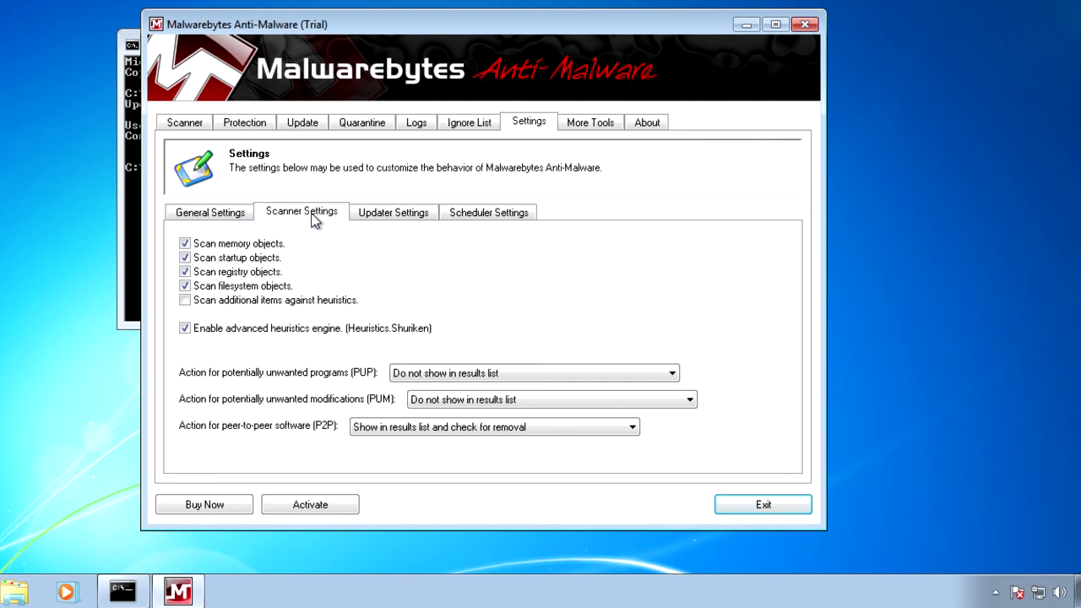
pyautogui.click(382, 217)
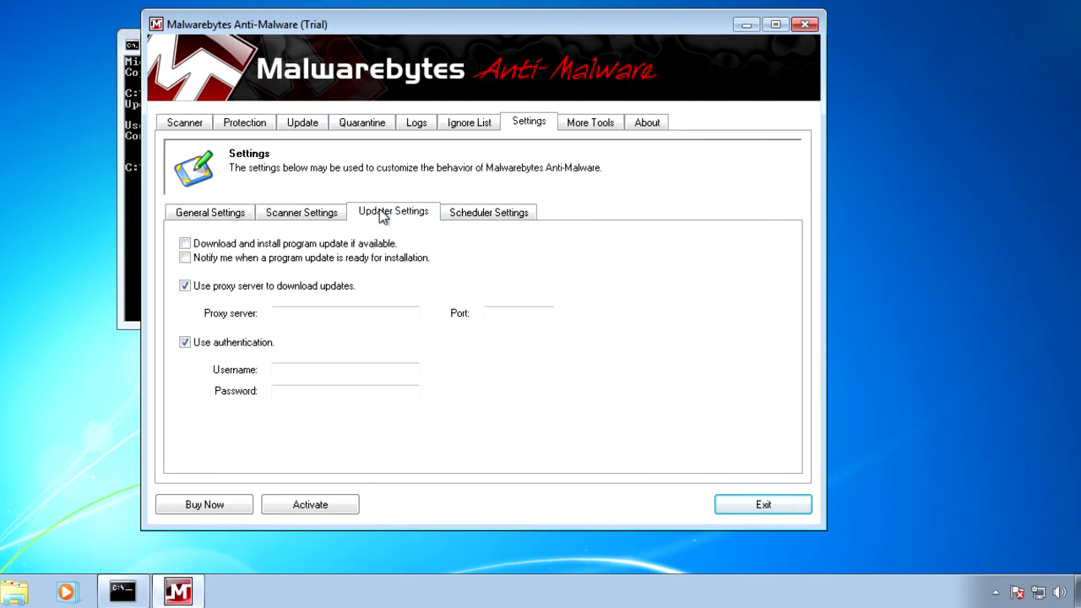
# - Enable both program update options, disable scanning of memory, startup, registry and filesystem objects, and exit Malwarebytes
pyautogui.click(186, 244)
pyautogui.click(187, 258)
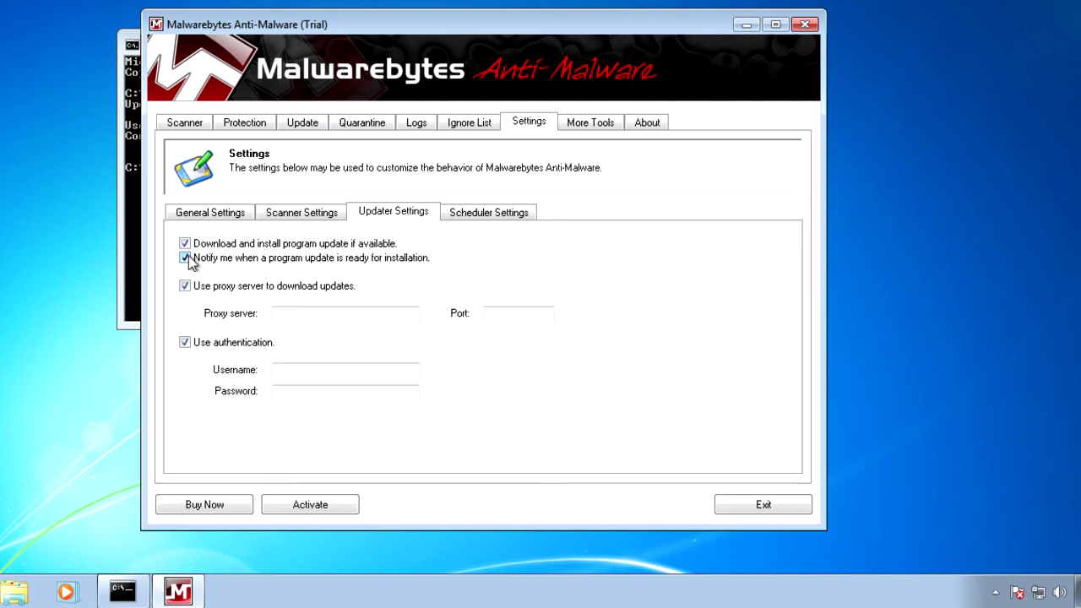
pyautogui.click(301, 213)
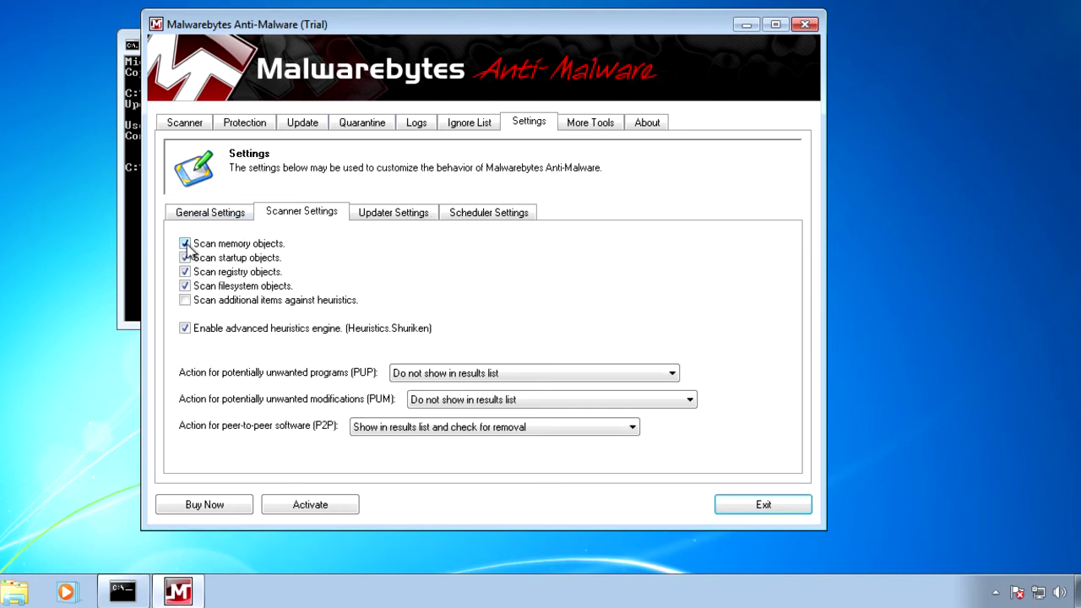
pyautogui.click(185, 244)
pyautogui.click(185, 257)
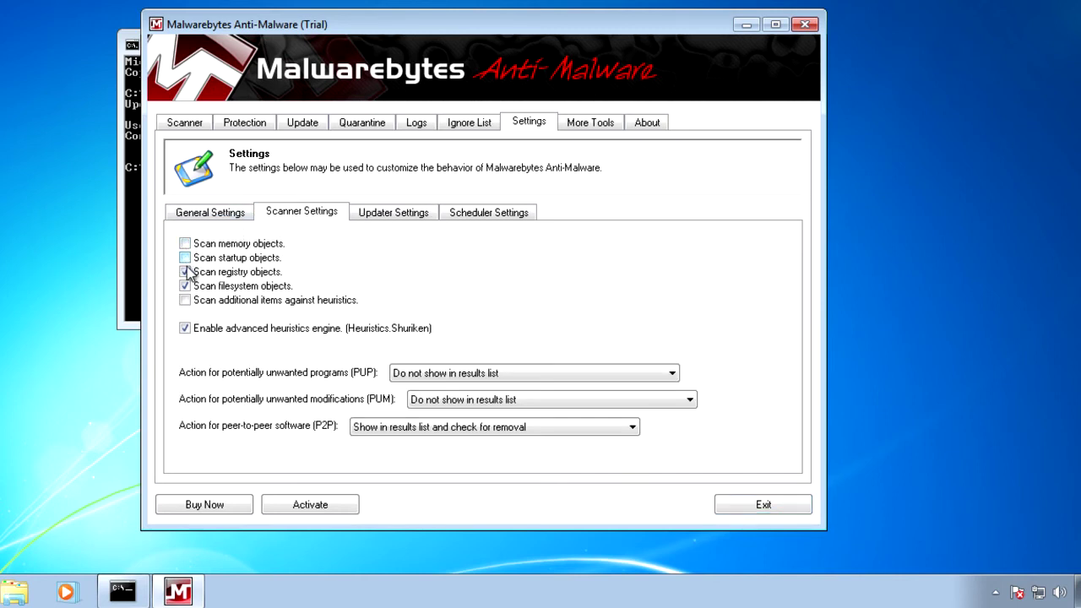
pyautogui.click(185, 272)
pyautogui.click(187, 287)
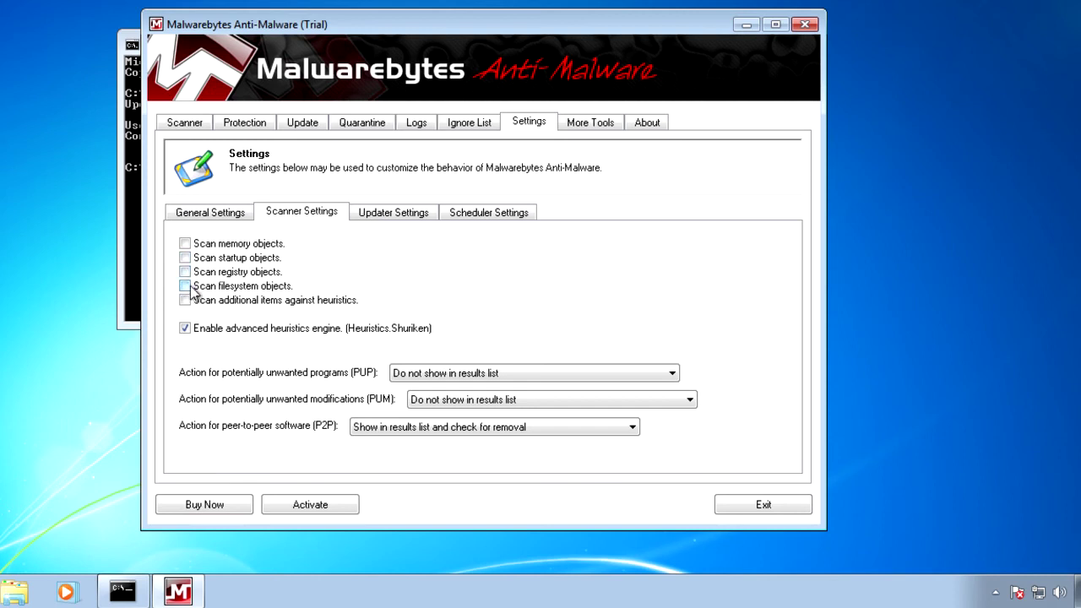
pyautogui.click(732, 505)
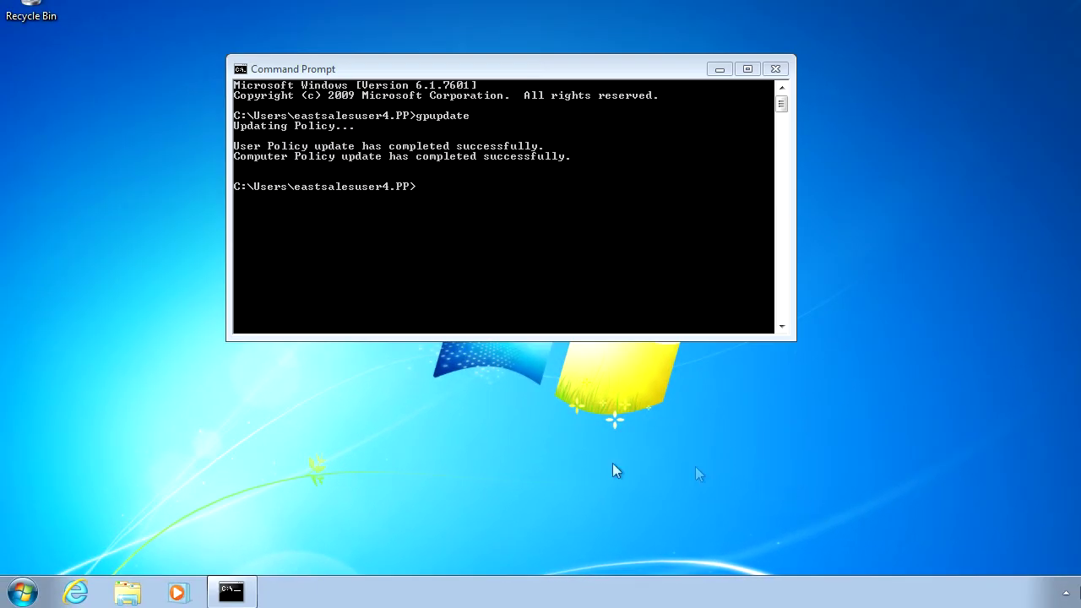
# - Reopen Malwarebytes to recheck its general, scanner and updater settings, and close it together with the Command Prompt
pyautogui.click(38, 594)
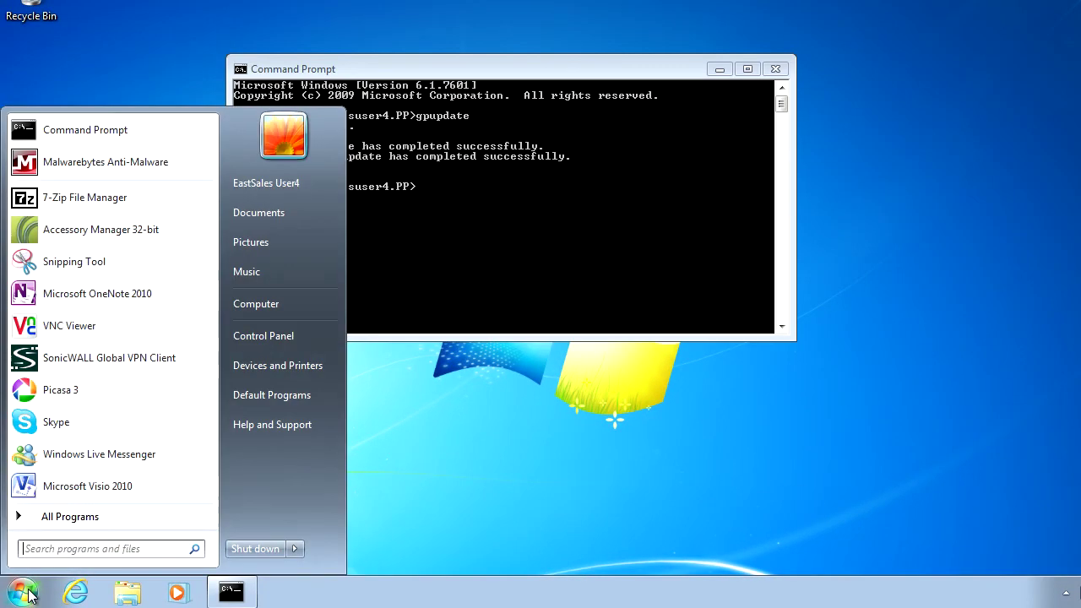
pyautogui.click(144, 167)
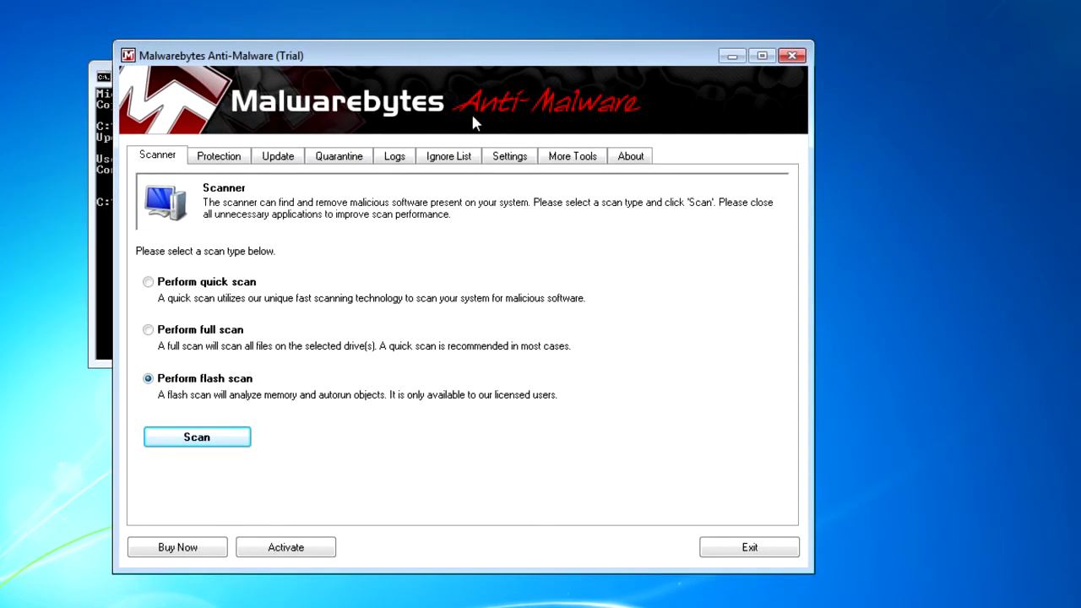
pyautogui.click(521, 160)
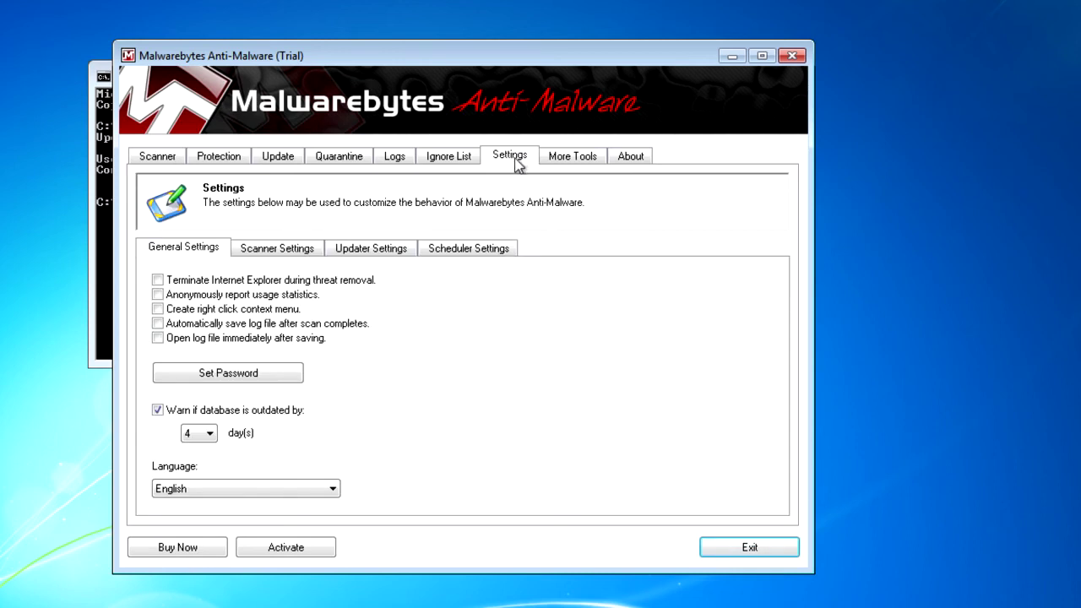
pyautogui.click(306, 250)
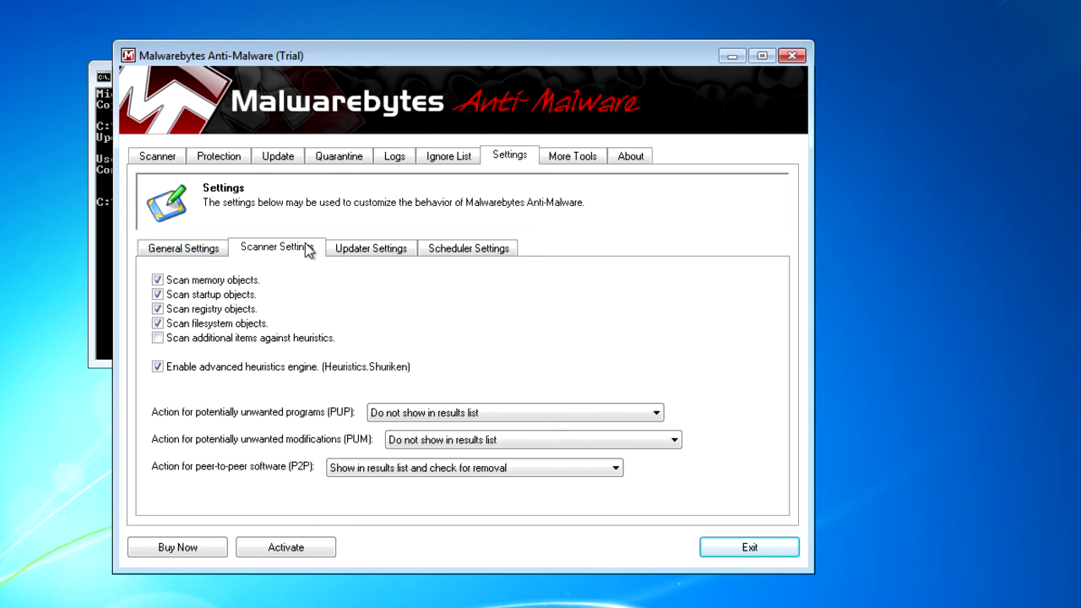
pyautogui.click(380, 254)
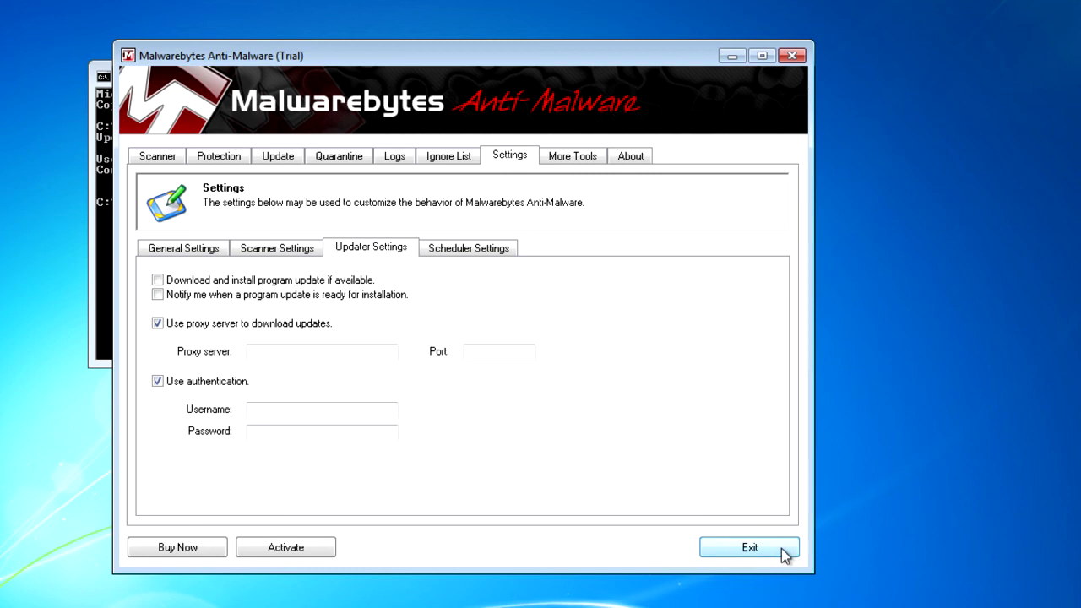
pyautogui.click(750, 548)
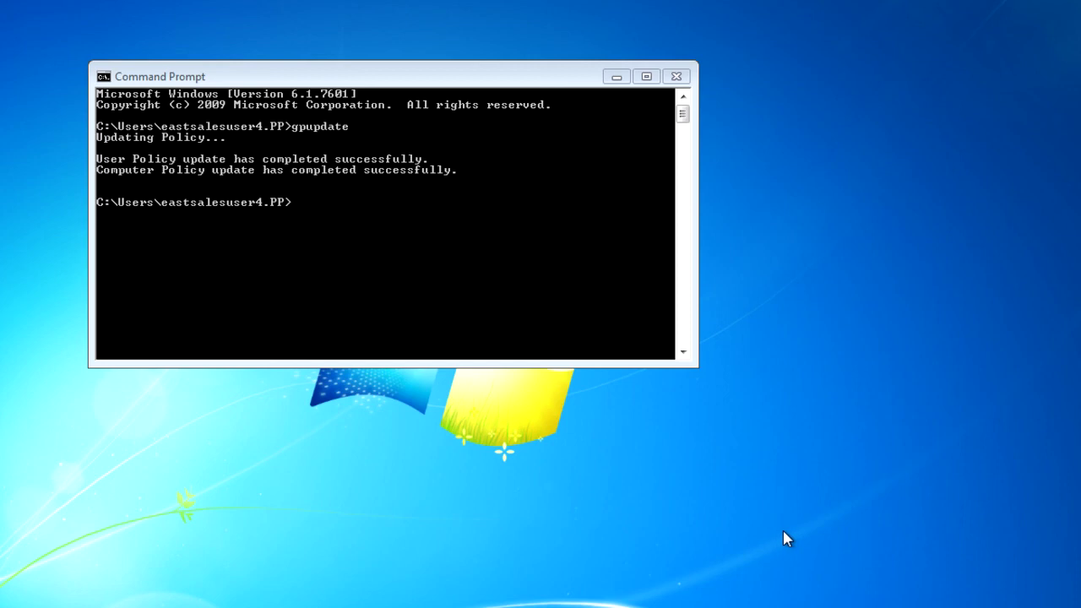
pyautogui.click(680, 77)
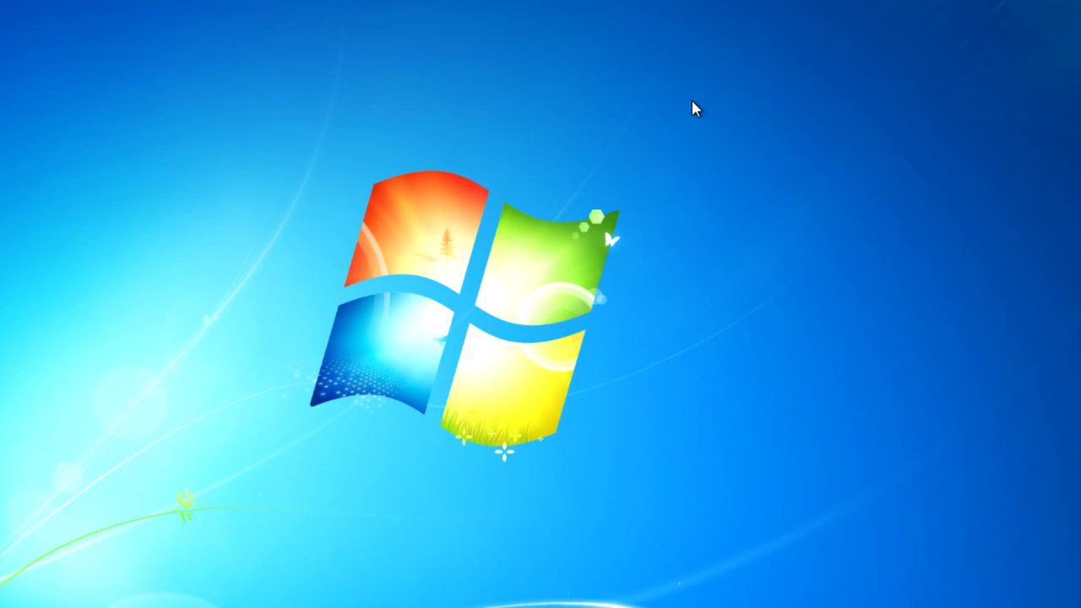